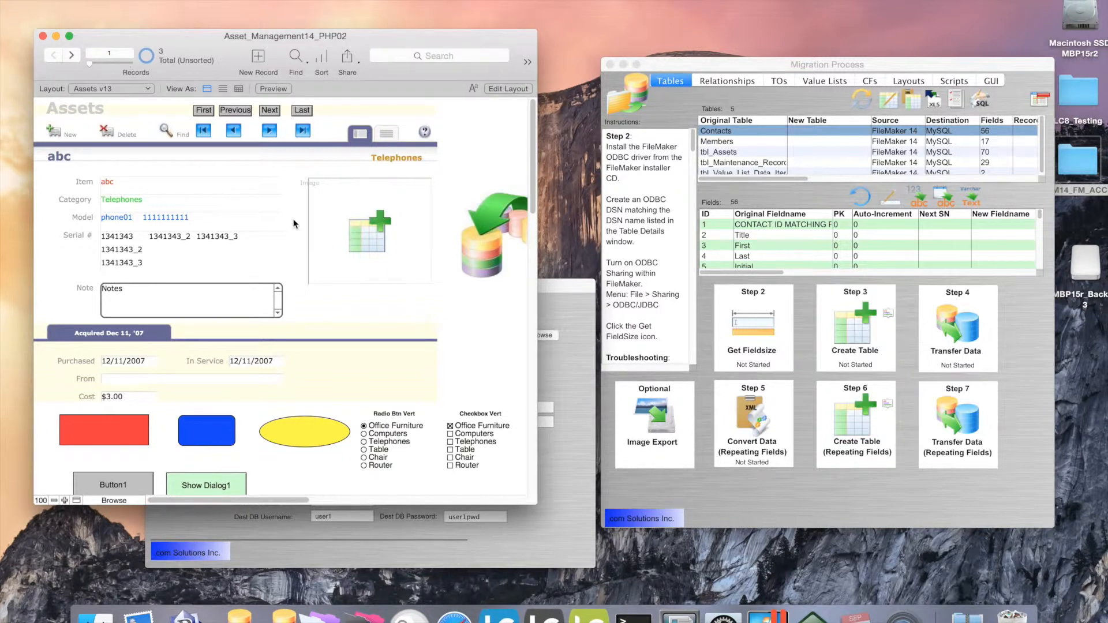
Review the ODBC DSN, source database user and source database password settings in the FmPro Migrator window.
{"action": "left_click", "coordinate": [575, 500]}
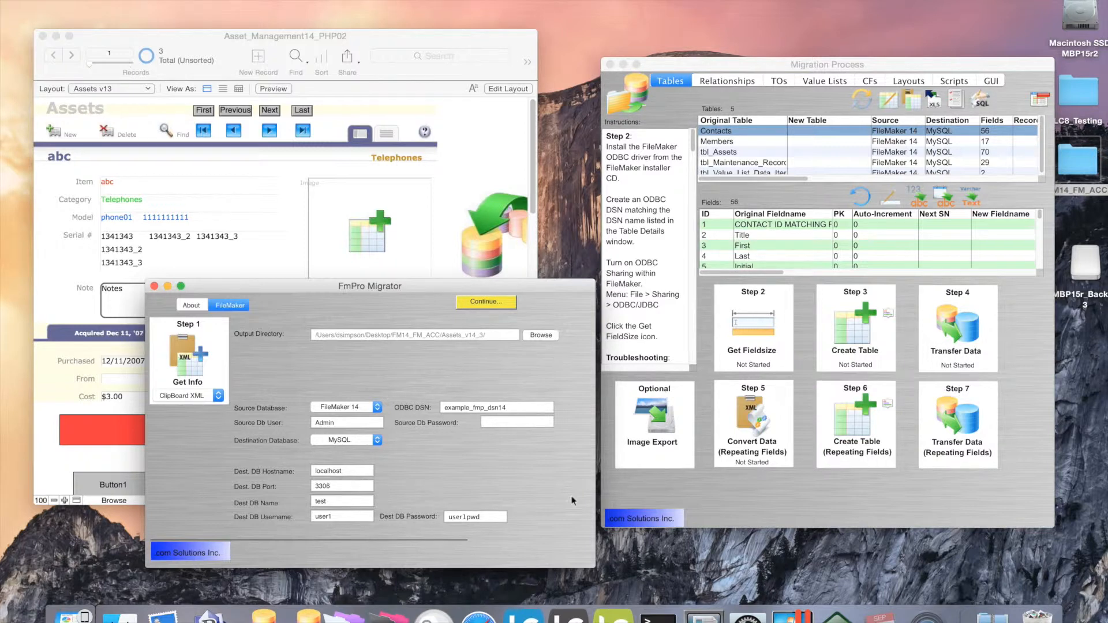
{"action": "left_click", "coordinate": [487, 333]}
{"action": "left_click", "coordinate": [520, 407]}
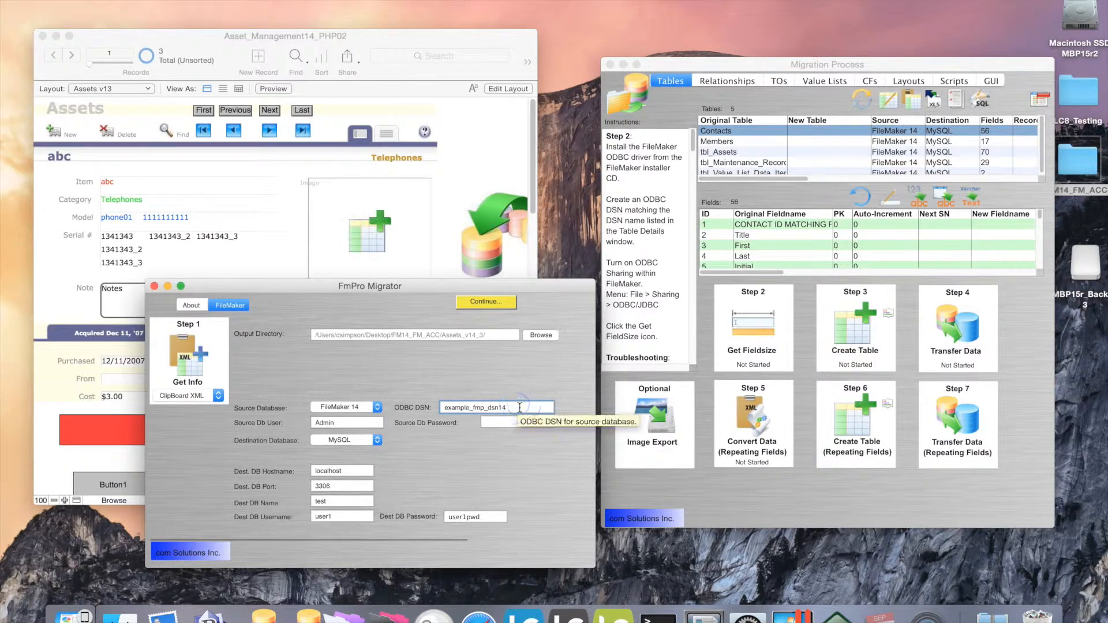
{"action": "left_click", "coordinate": [372, 423]}
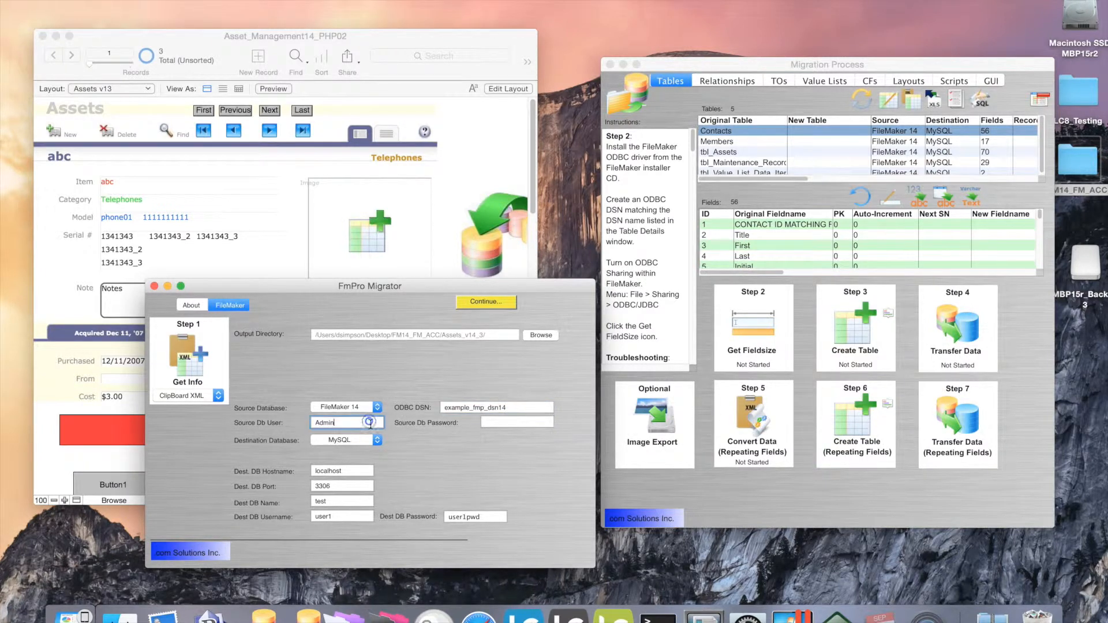
{"action": "left_click", "coordinate": [497, 423]}
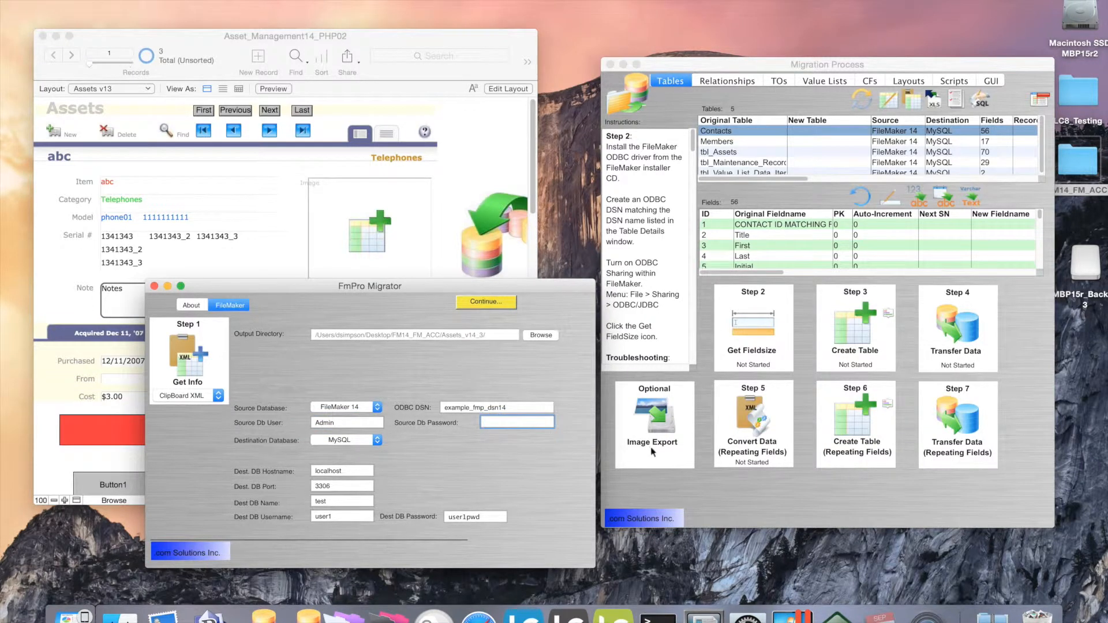
Open the table details of tbl_Assets from the Migration Process window and open its Manage Deleted Fields window.
{"action": "left_click", "coordinate": [740, 482]}
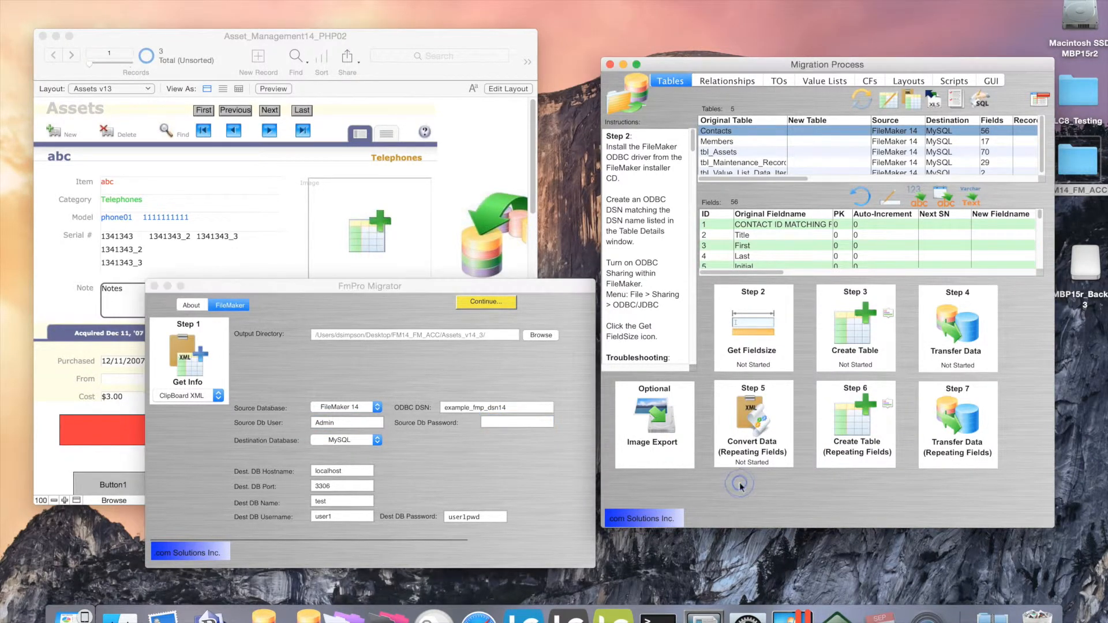
{"action": "left_click", "coordinate": [725, 143]}
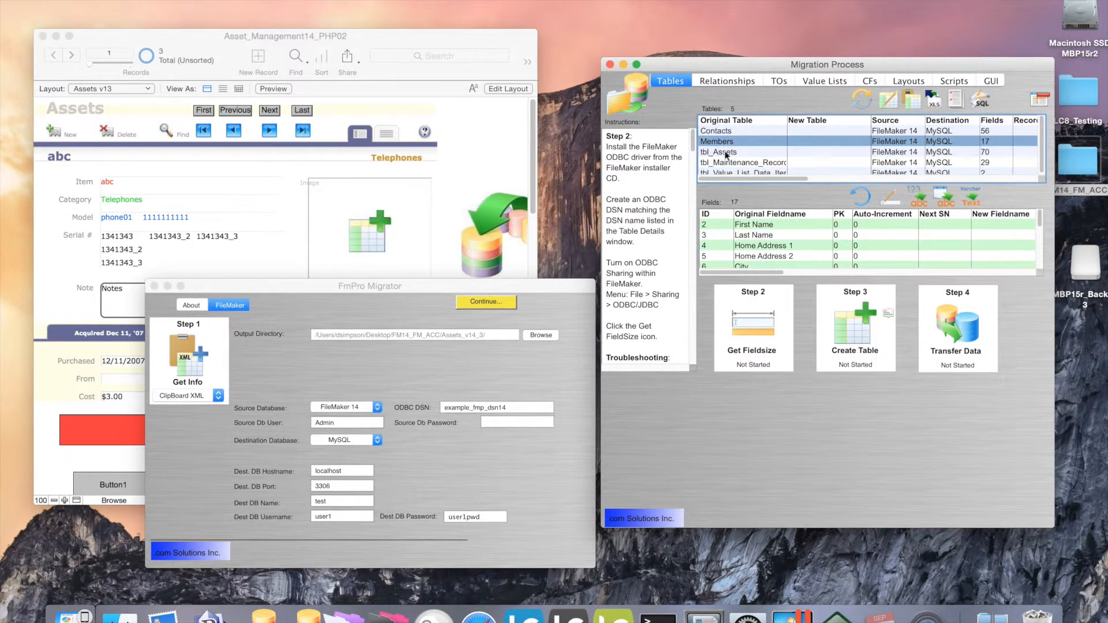
{"action": "left_click", "coordinate": [726, 154]}
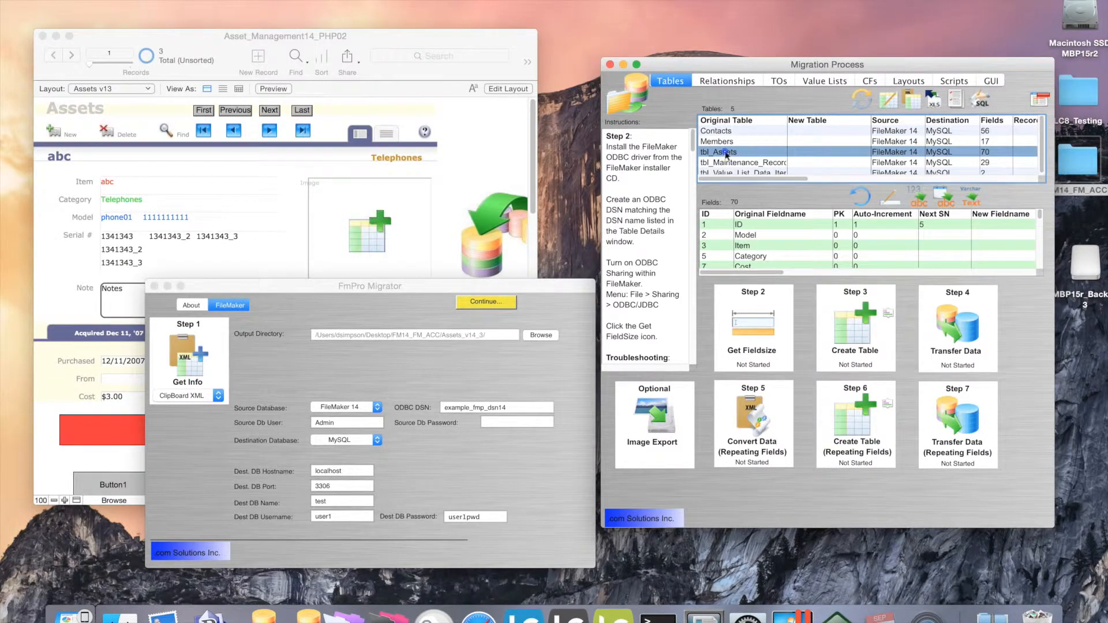
{"action": "double_click", "coordinate": [726, 154]}
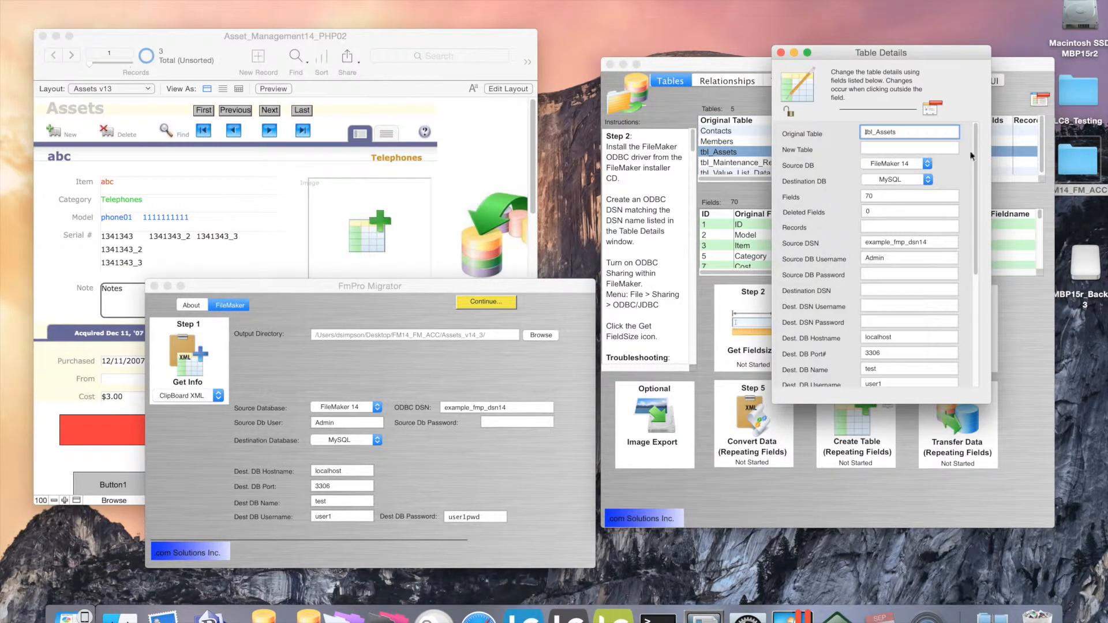
{"action": "left_click", "coordinate": [929, 110]}
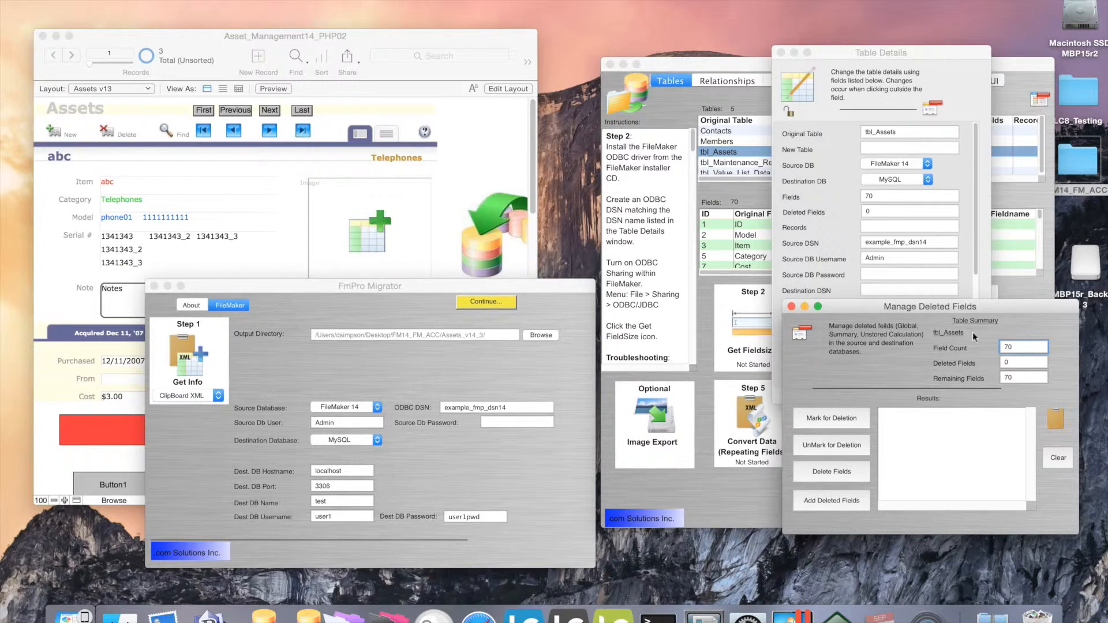
Review the field count, deleted fields and remaining fields in the tbl_Assets table summary.
{"action": "left_click", "coordinate": [1029, 348]}
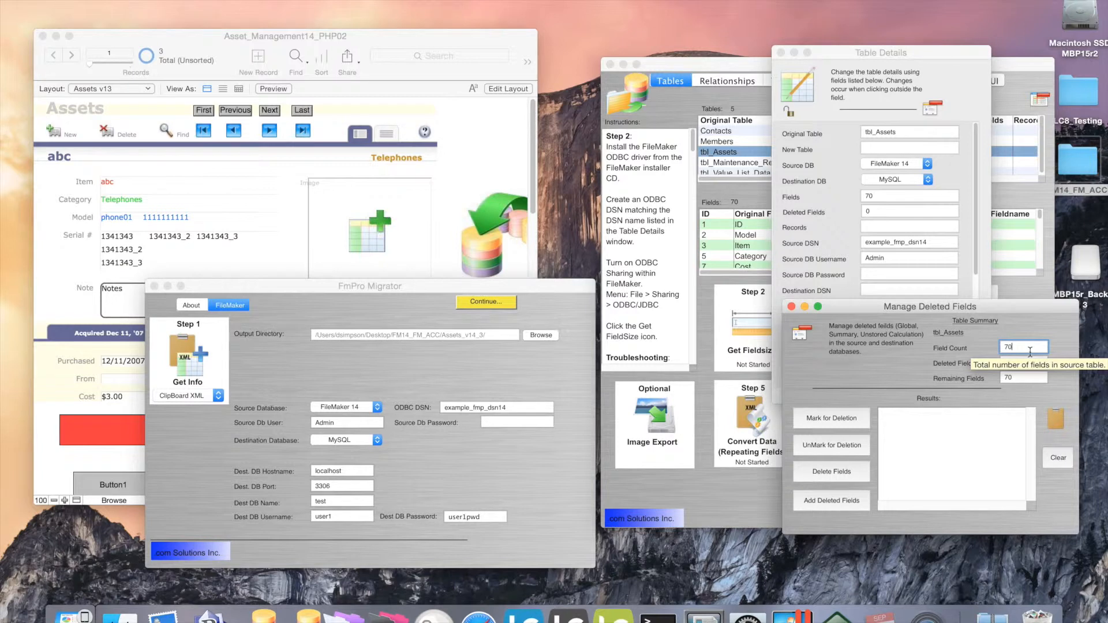
{"action": "left_click", "coordinate": [1025, 364]}
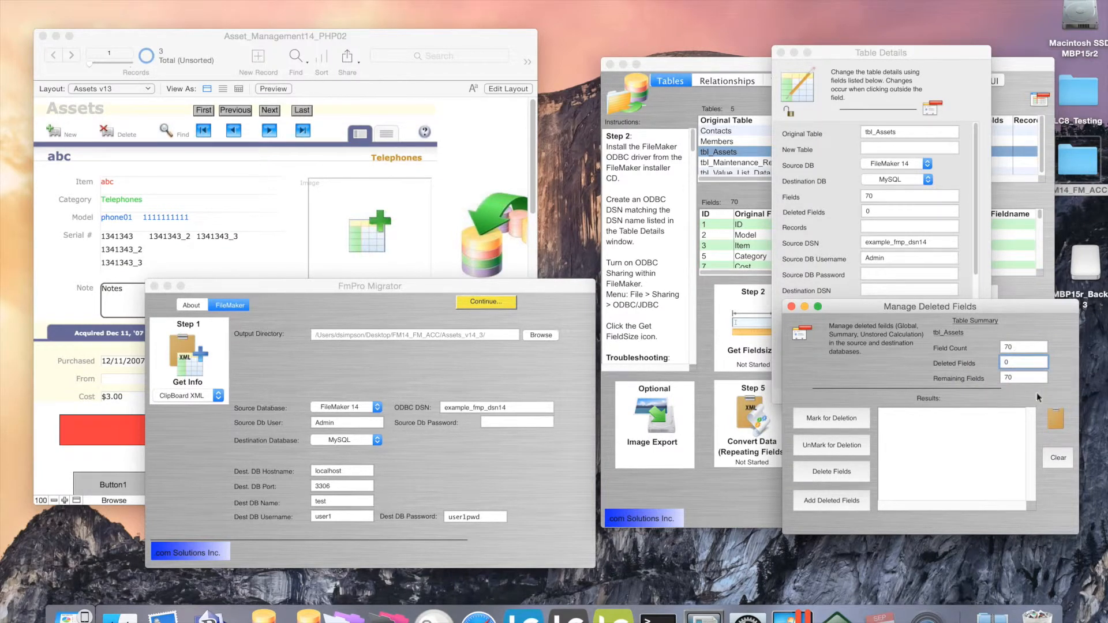
{"action": "key", "text": "Tab"}
Mark the global, summary and unstored calculation fields of tbl_Assets for deletion, check the summary counts and unmark the fields.
{"action": "left_click", "coordinate": [864, 420]}
{"action": "left_click", "coordinate": [1018, 363]}
{"action": "left_click", "coordinate": [1033, 379]}
{"action": "left_click", "coordinate": [858, 446]}
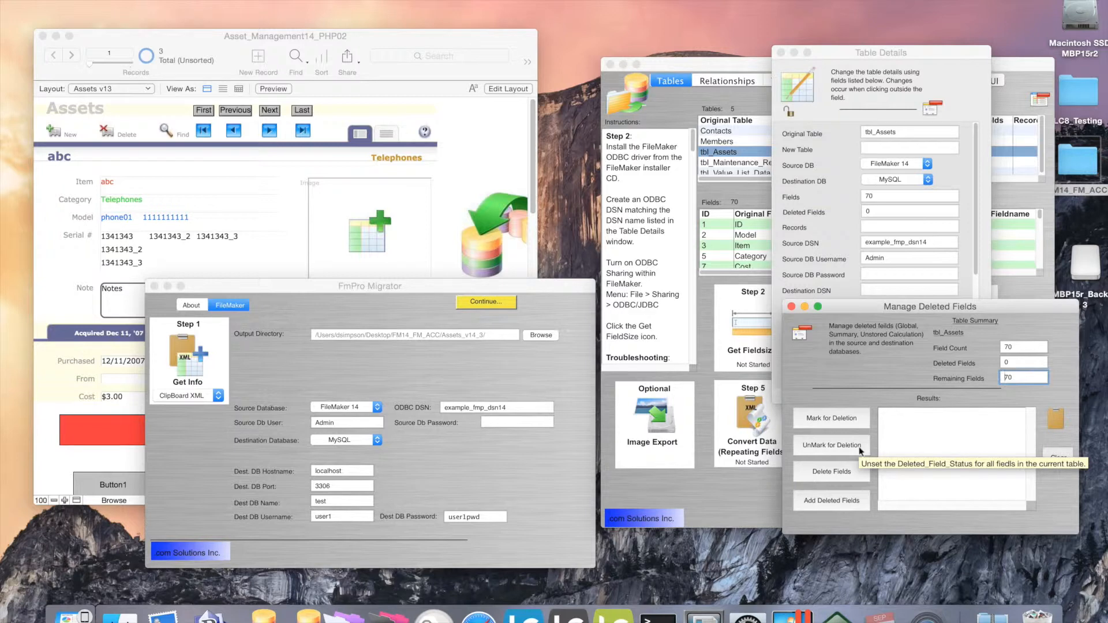
Mark the global, summary and unstored calculation fields of tbl_Assets for deletion again and delete them from the source database.
{"action": "left_click", "coordinate": [865, 427]}
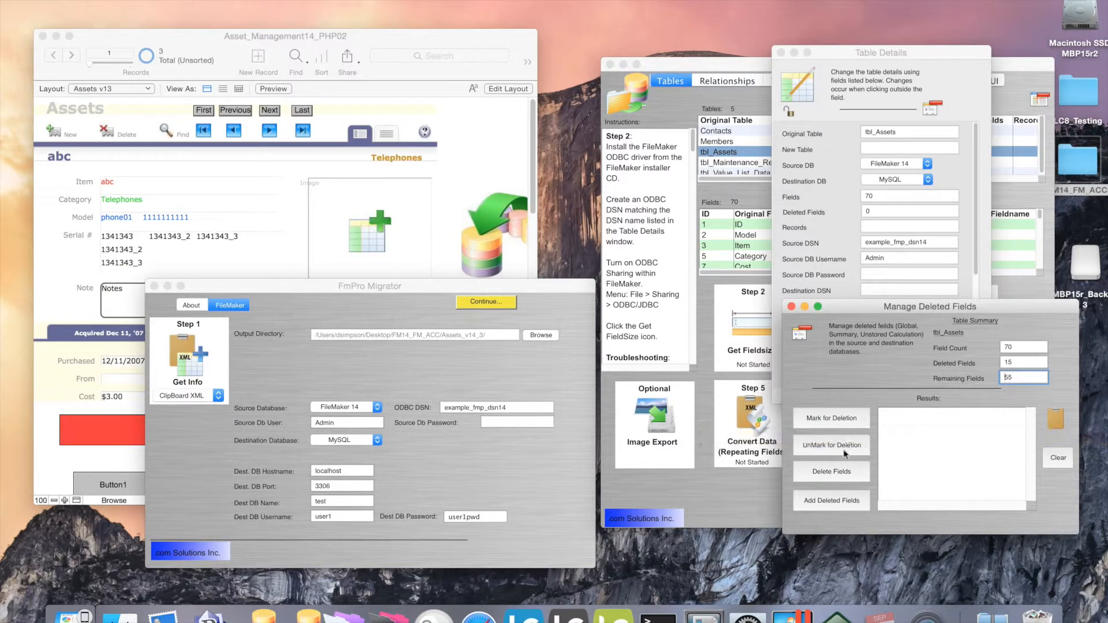
{"action": "left_click", "coordinate": [861, 473]}
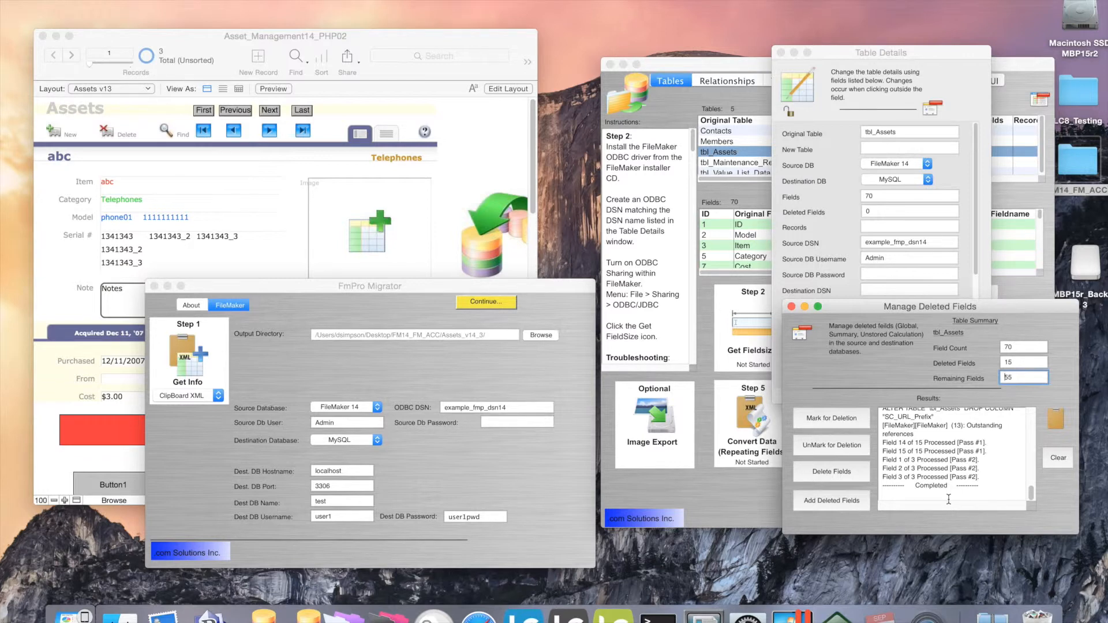
{"action": "left_click", "coordinate": [1025, 379]}
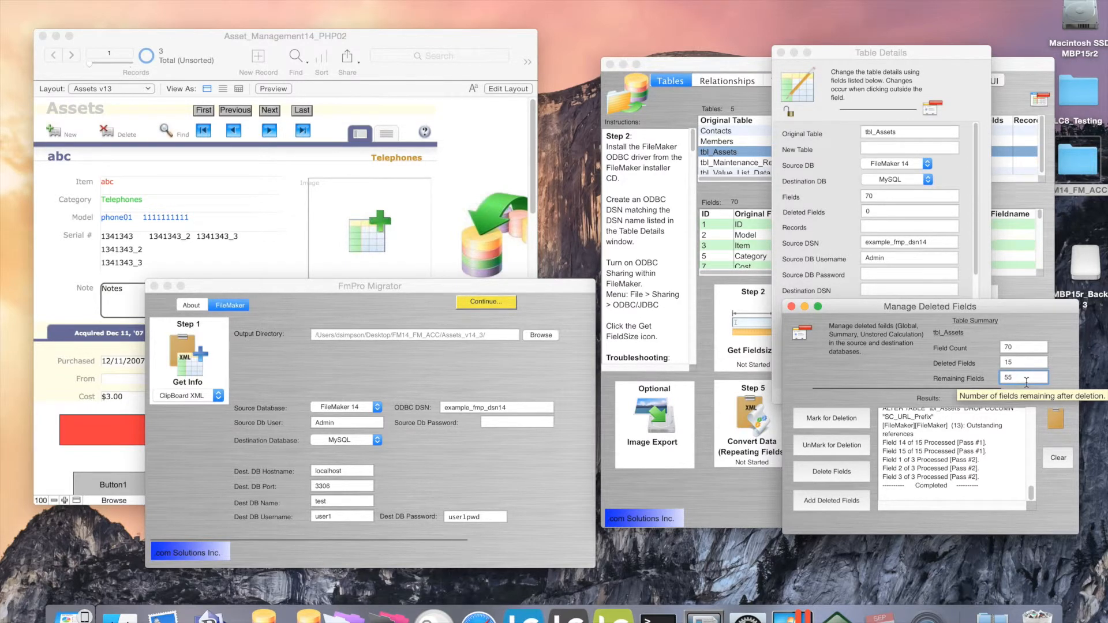
Run Get Fieldsize for tbl_Assets in the Migration Process window and refresh the tables list to check its record count.
{"action": "left_click", "coordinate": [751, 486]}
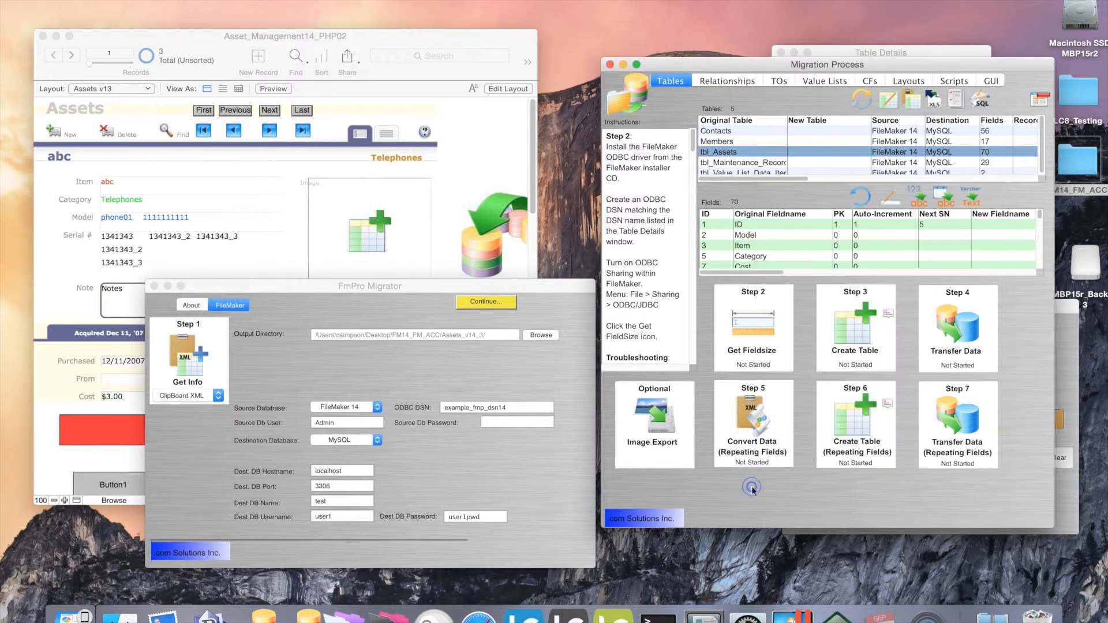
{"action": "left_click", "coordinate": [757, 331]}
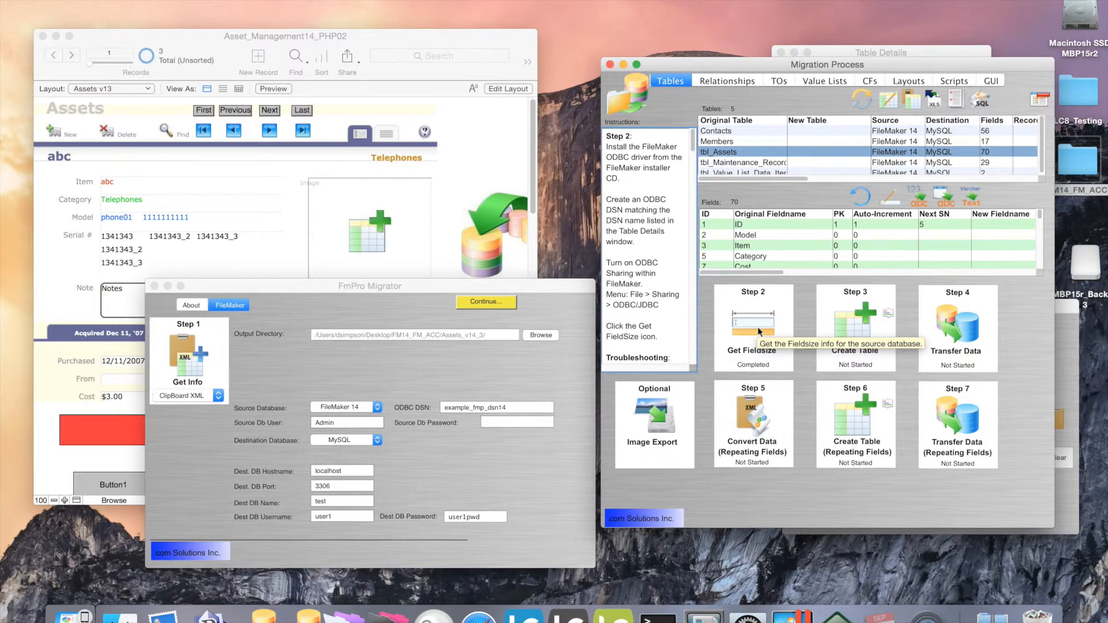
{"action": "left_click", "coordinate": [863, 98]}
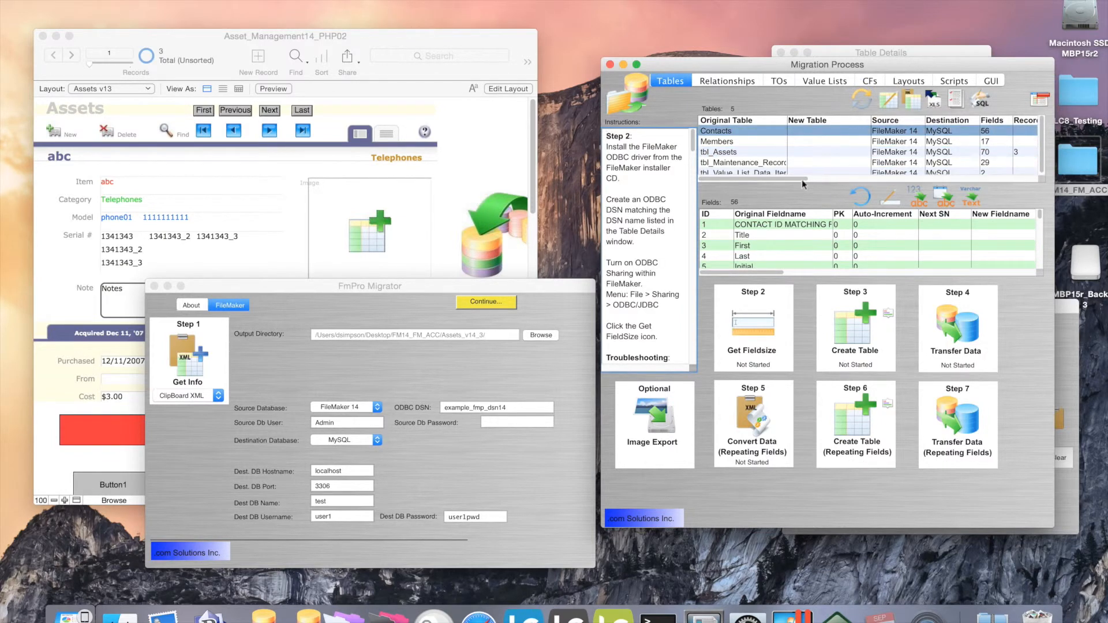
{"action": "left_click_drag", "start_coordinate": [802, 180], "coordinate": [835, 178]}
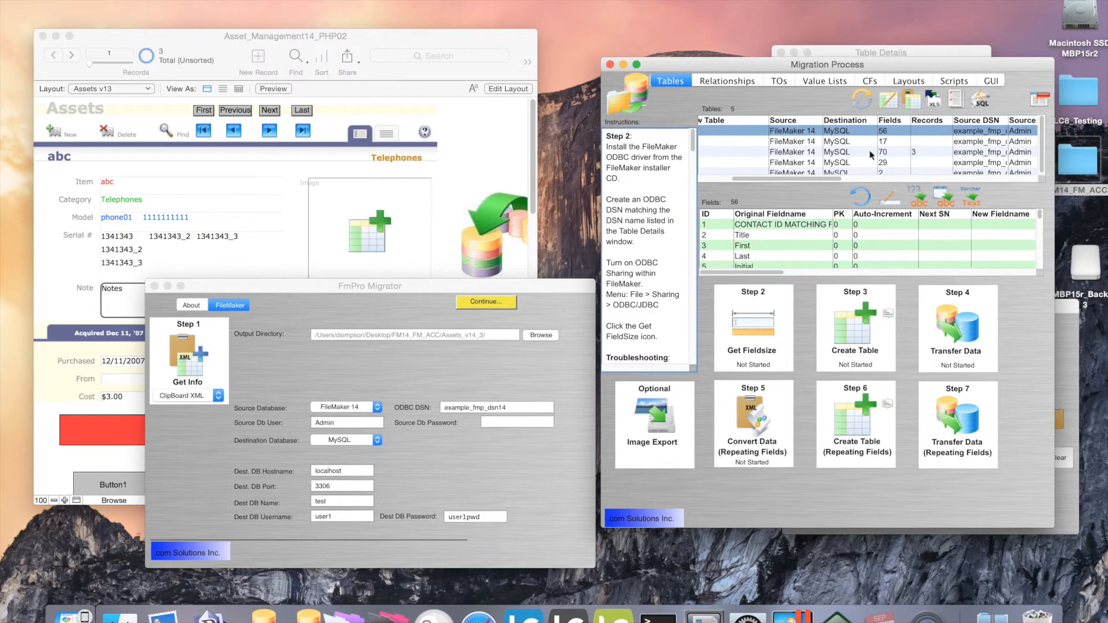
{"action": "left_click_drag", "start_coordinate": [839, 177], "coordinate": [829, 178]}
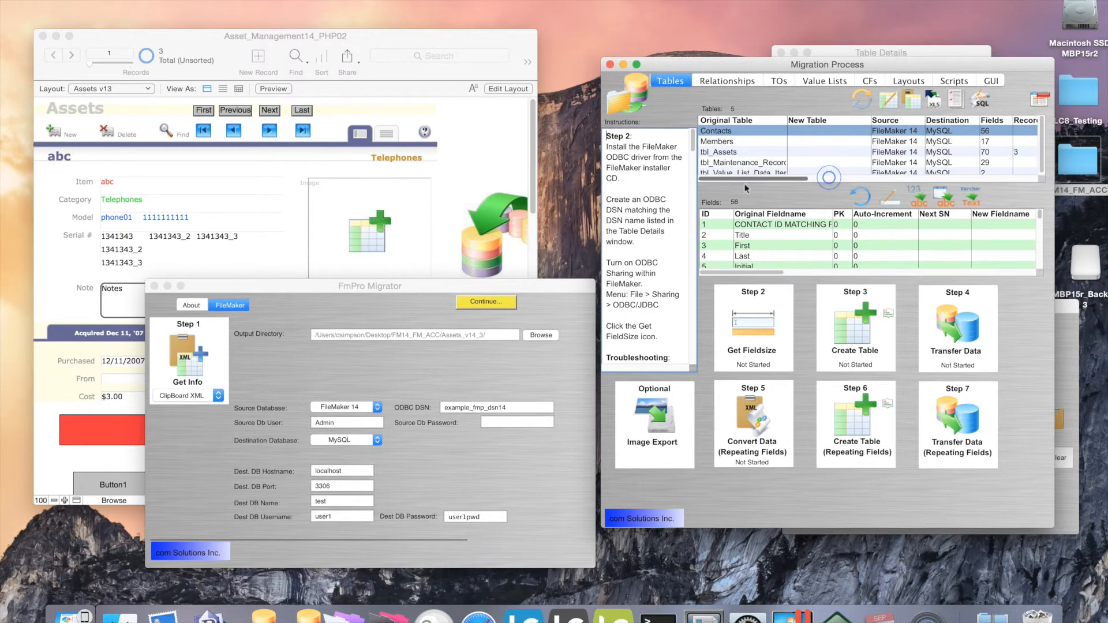
Select tbl_Assets and examine the size and original type of its fields in the fields list.
{"action": "left_click", "coordinate": [728, 155]}
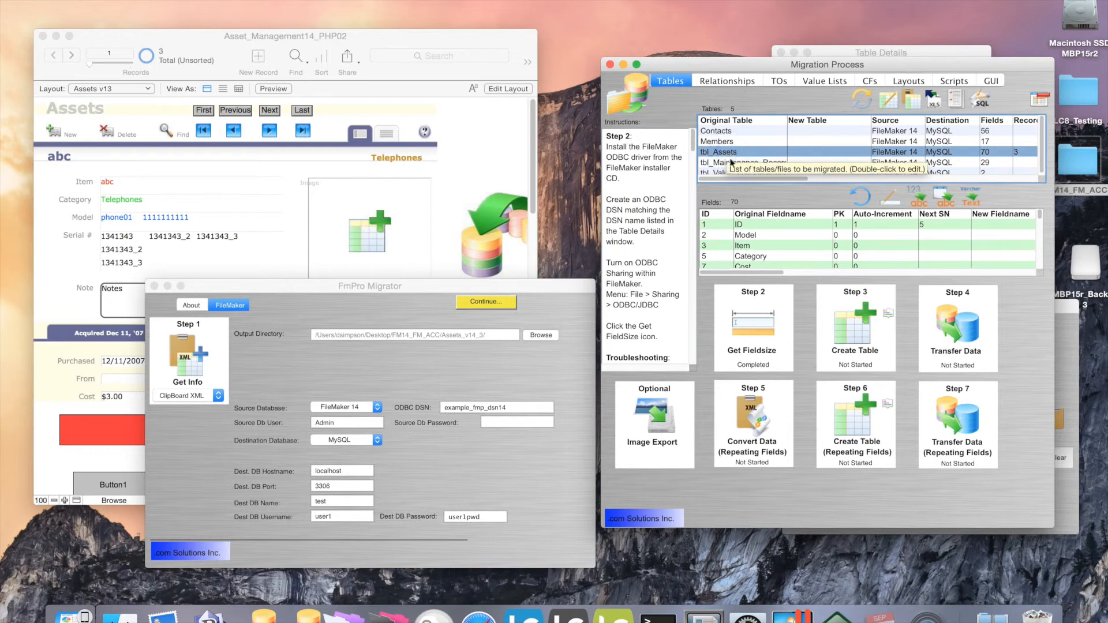
{"action": "left_click_drag", "start_coordinate": [754, 272], "coordinate": [783, 279]}
{"action": "scroll", "coordinate": [797, 271], "scroll_direction": "right", "scroll_amount": 3}
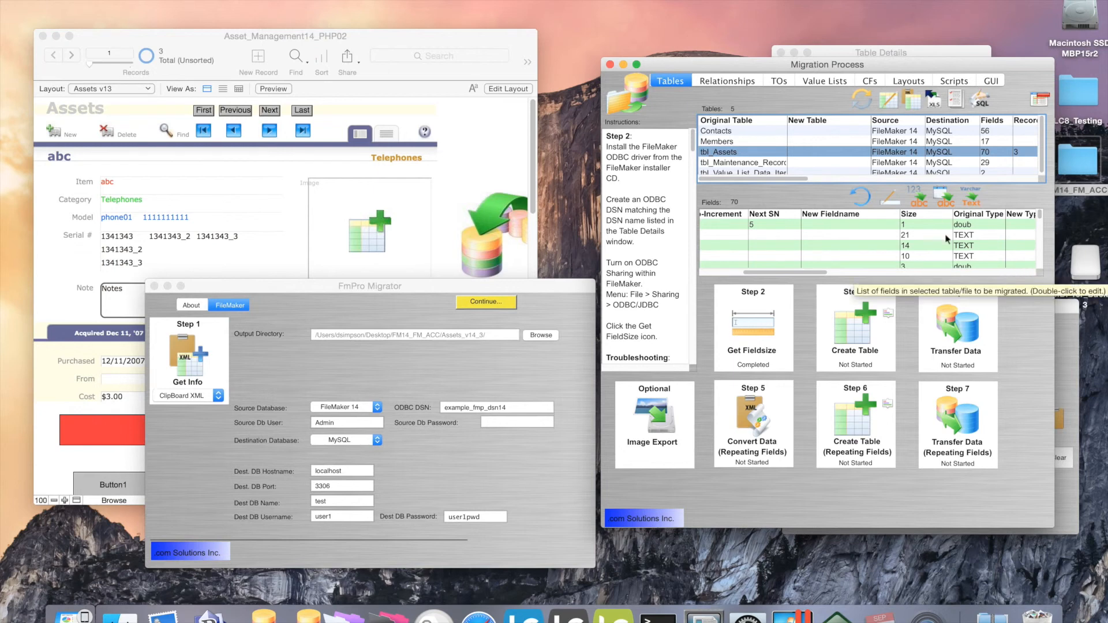
{"action": "scroll", "coordinate": [923, 240], "scroll_direction": "down", "scroll_amount": 5}
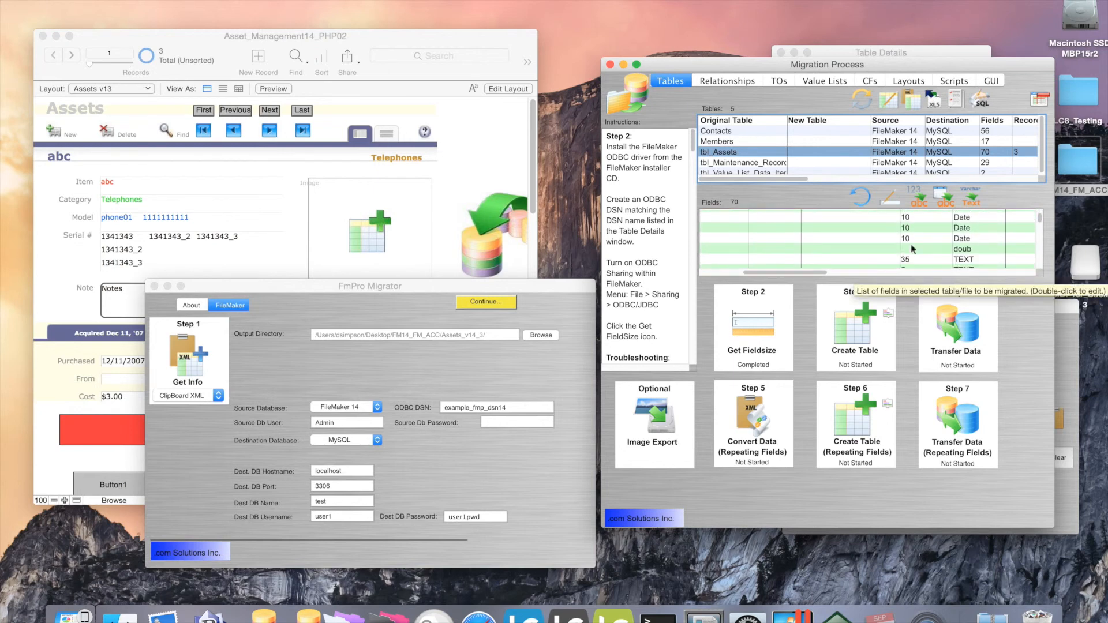
{"action": "scroll", "coordinate": [912, 249], "scroll_direction": "down", "scroll_amount": 3}
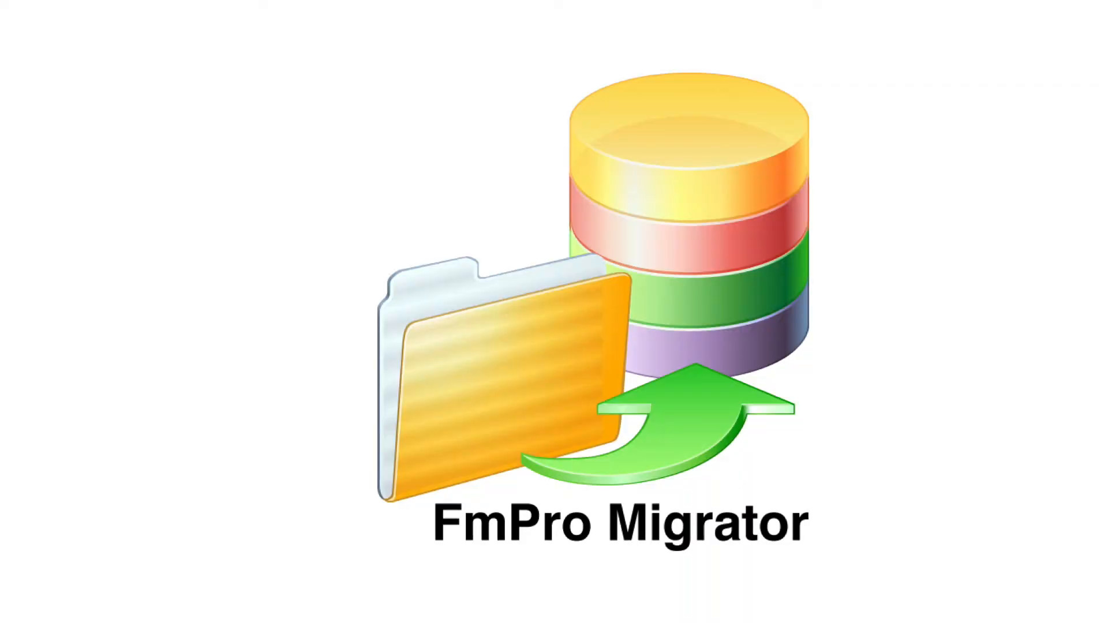